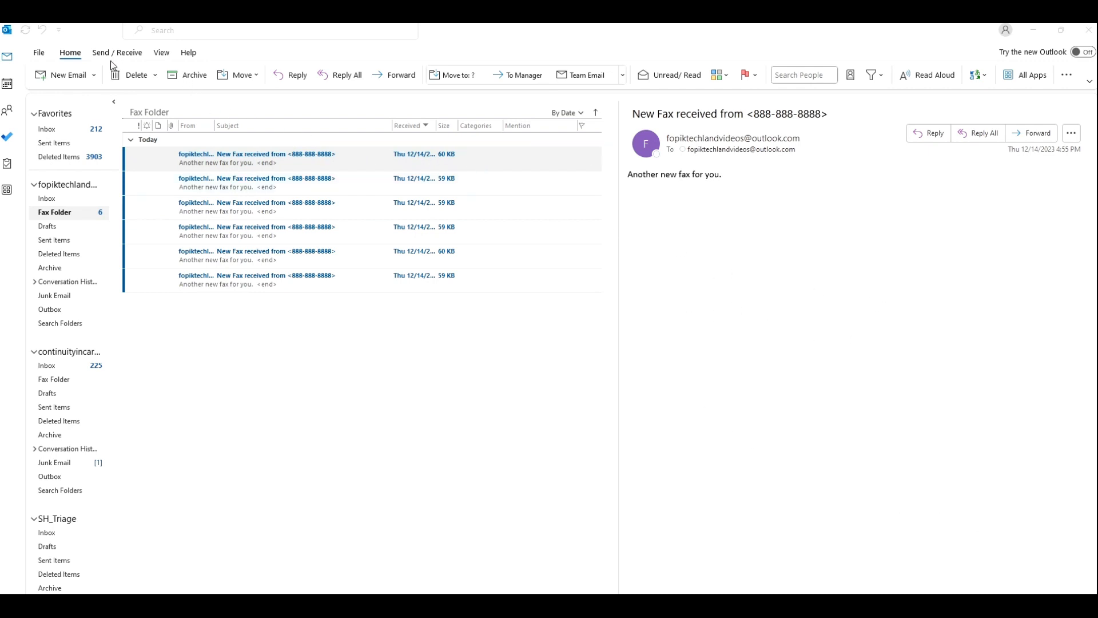
Enable in-cell editing in the Fax Folder's current view settings
{"action": "left_click", "coordinate": [161, 53]}
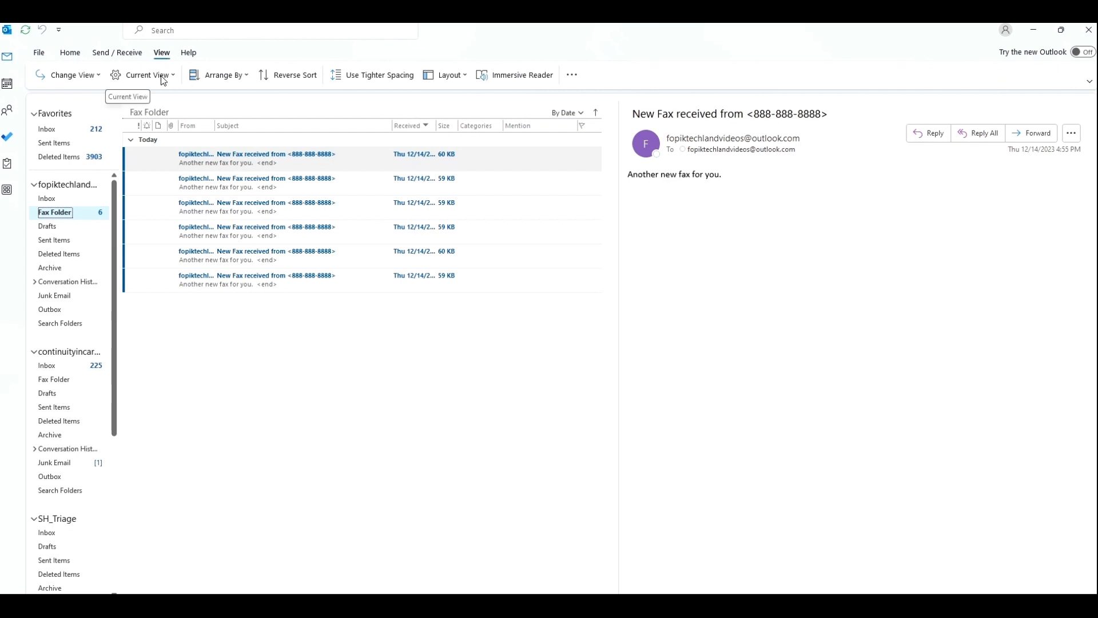
{"action": "left_click", "coordinate": [163, 79]}
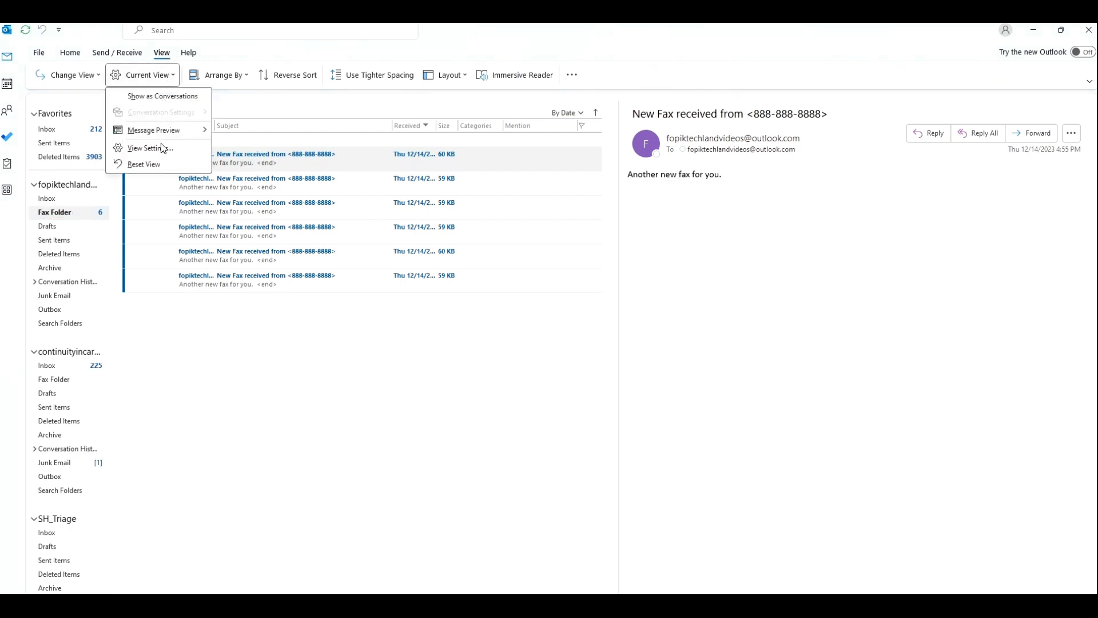
{"action": "left_click", "coordinate": [162, 148]}
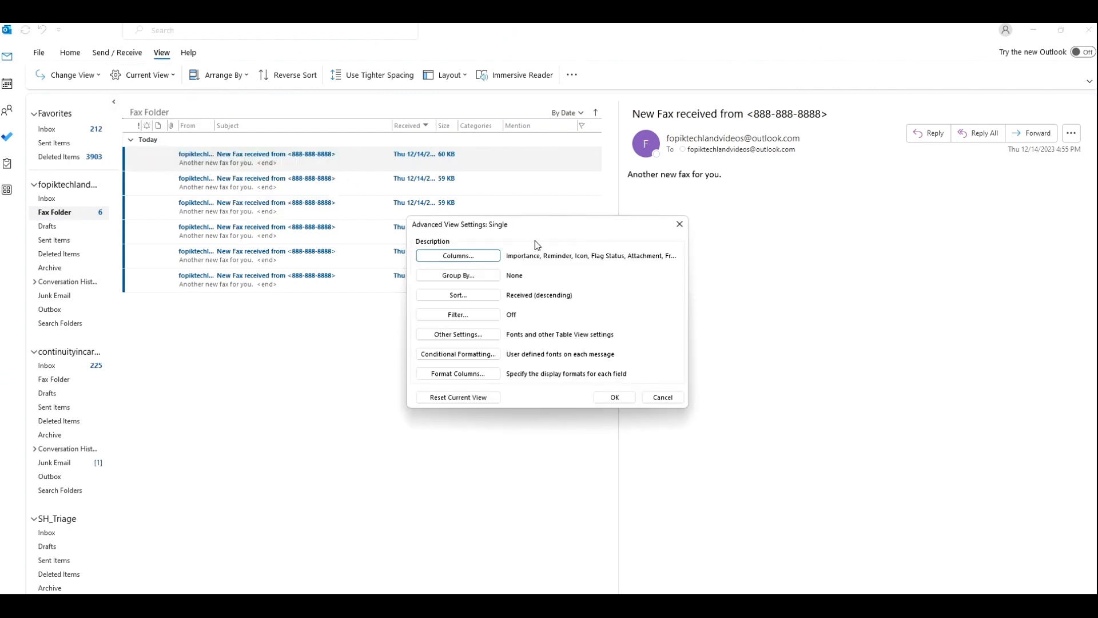
{"action": "left_click", "coordinate": [464, 336]}
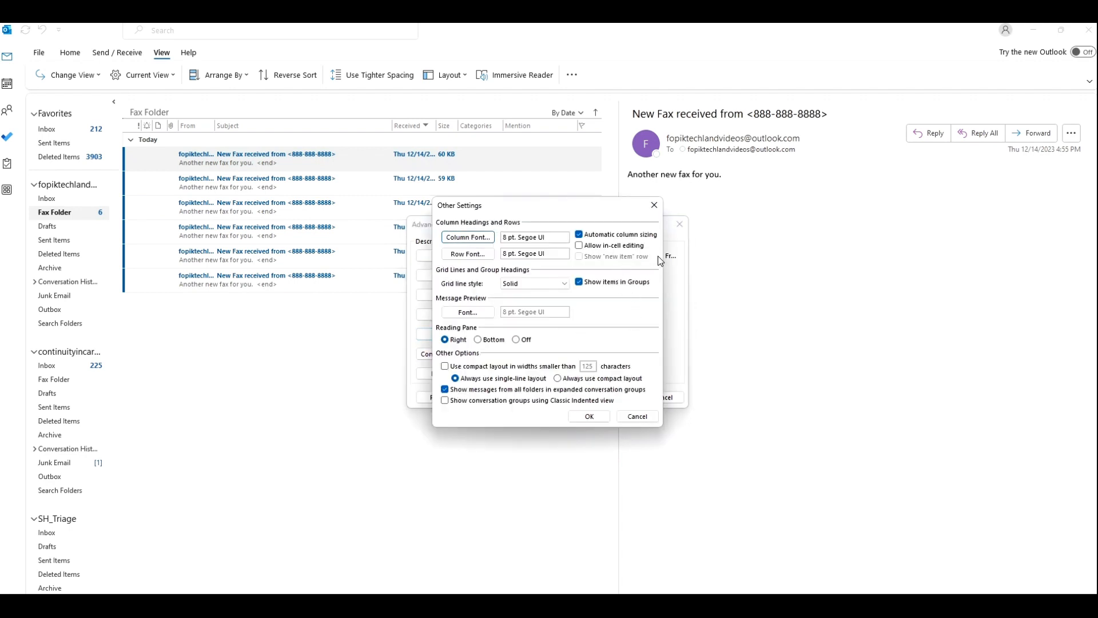
{"action": "left_click", "coordinate": [581, 247]}
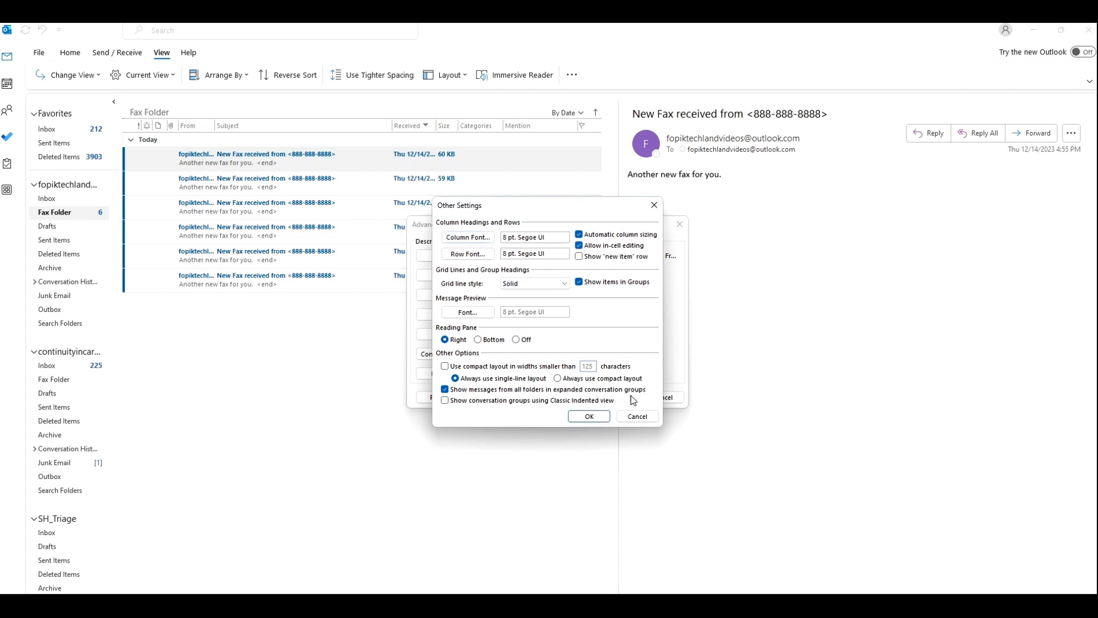
{"action": "left_click", "coordinate": [599, 420]}
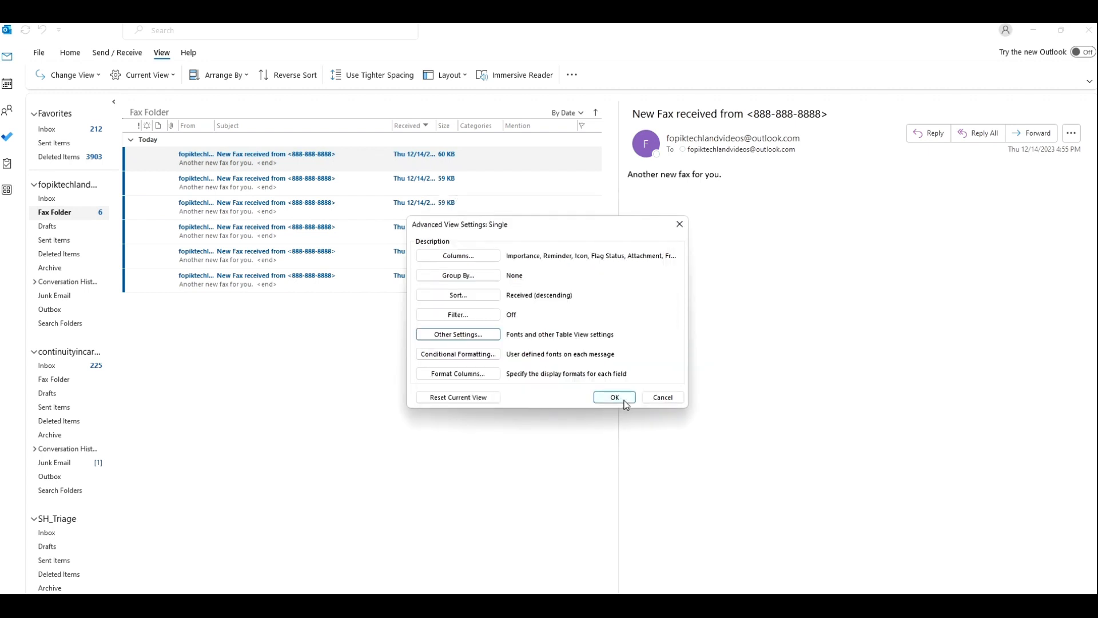
{"action": "left_click", "coordinate": [622, 399]}
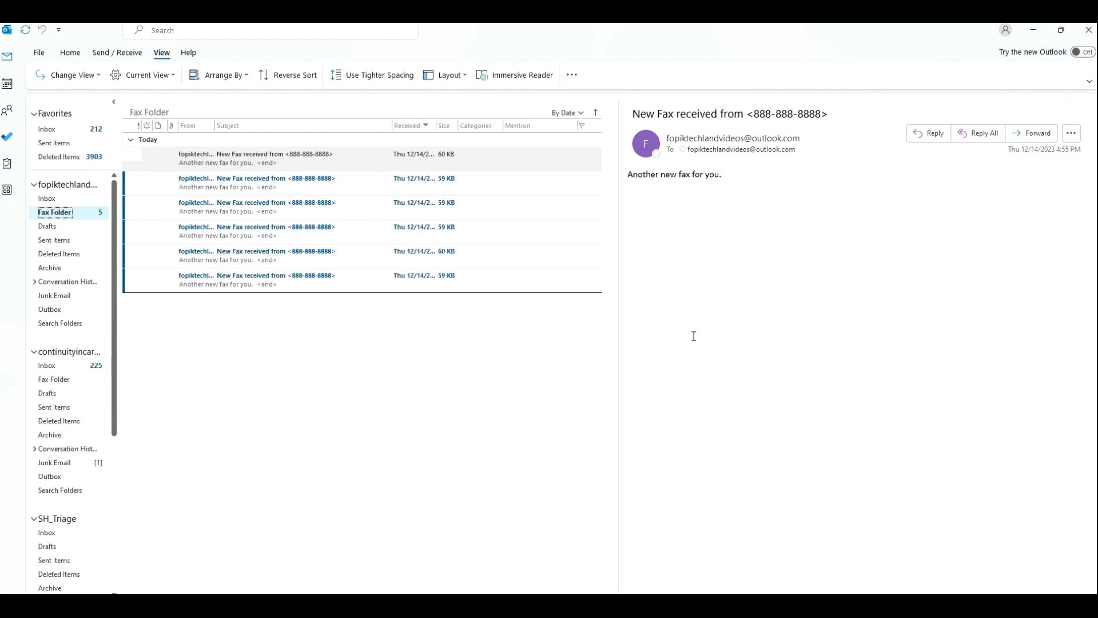
Replace the subject of the first fax message in the list with "Interview with" followed by the interviewee's name
{"action": "left_click", "coordinate": [306, 156]}
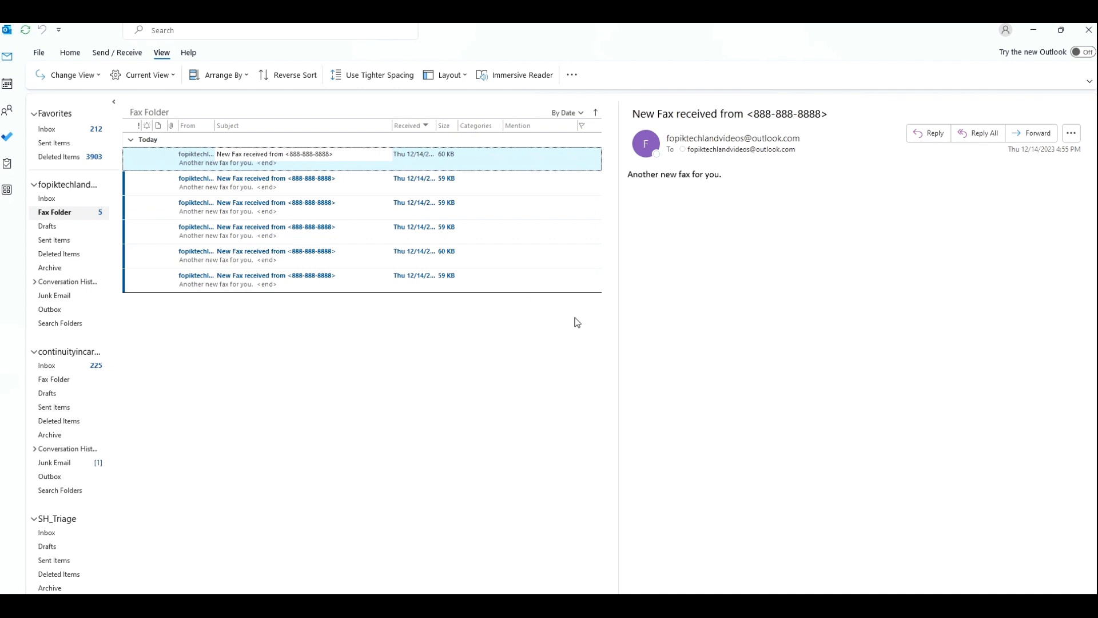
{"action": "key", "text": "ctrl+a"}
{"action": "key", "text": "BackSpace"}
{"action": "type", "text": "Interview with K. Sm"}
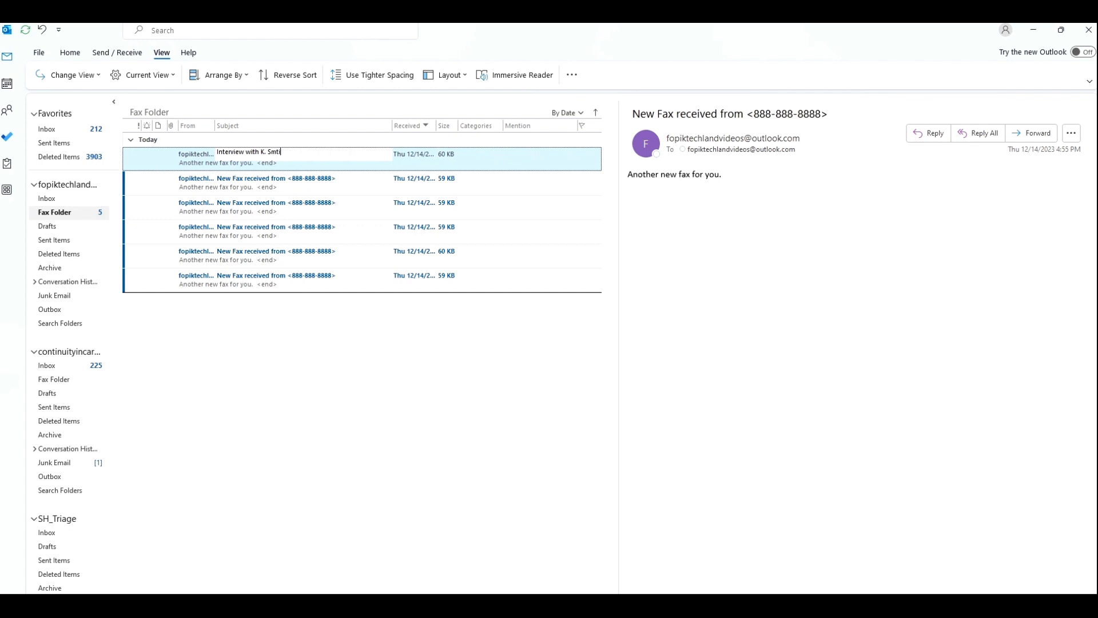
{"action": "type", "text": "ith"}
{"action": "key", "text": "Return"}
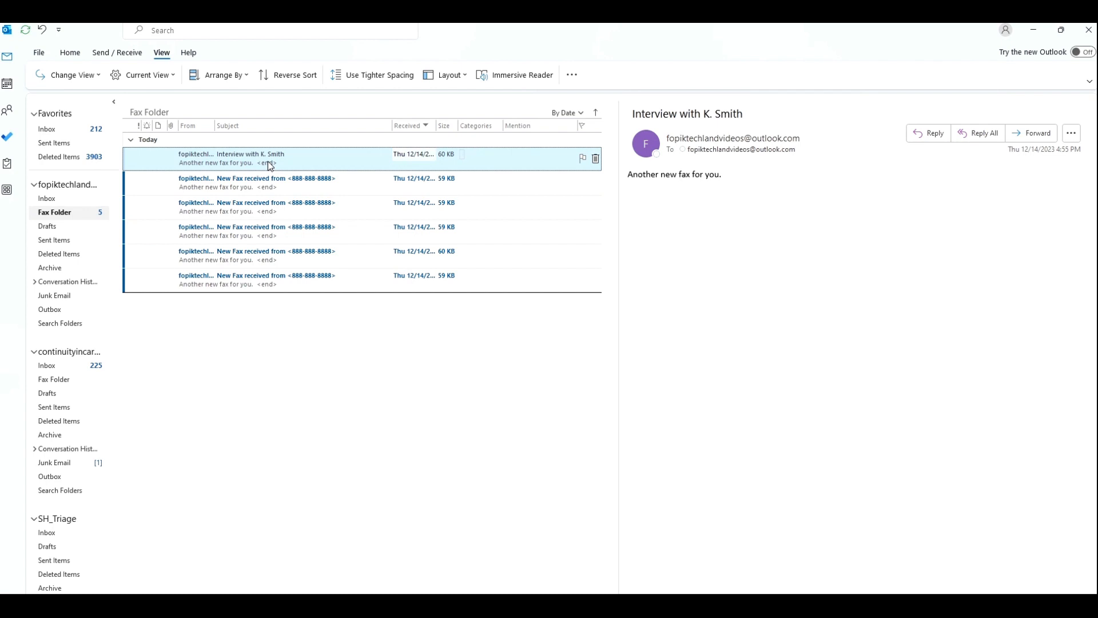
Replace the second fax message's subject with "Interview with" followed by that interviewee's name
{"action": "left_click", "coordinate": [269, 181]}
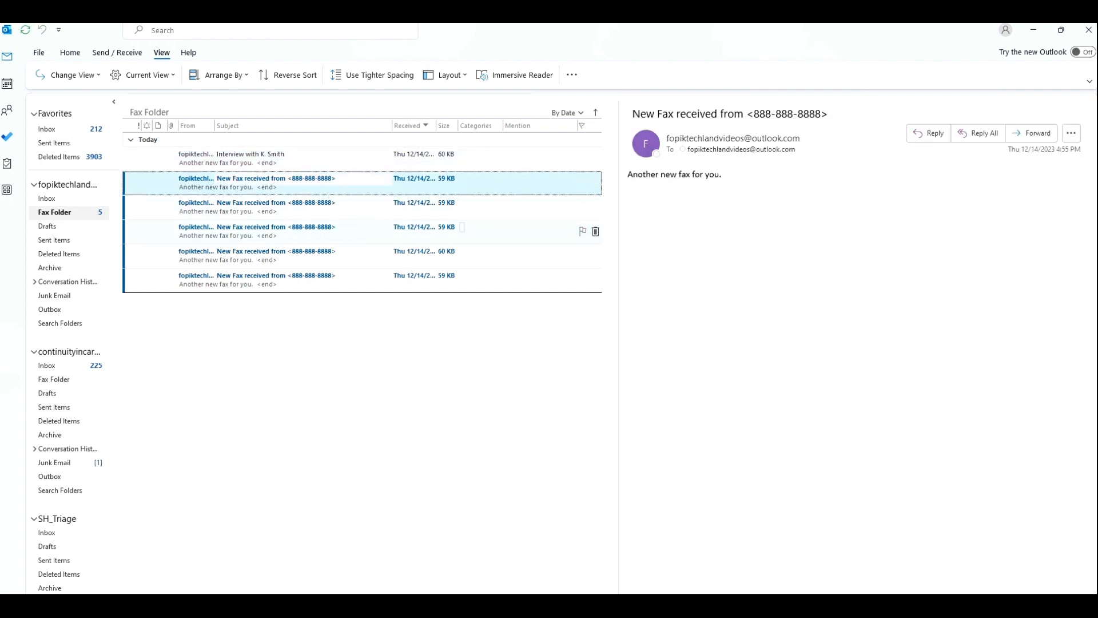
{"action": "type", "text": "Interview with "}
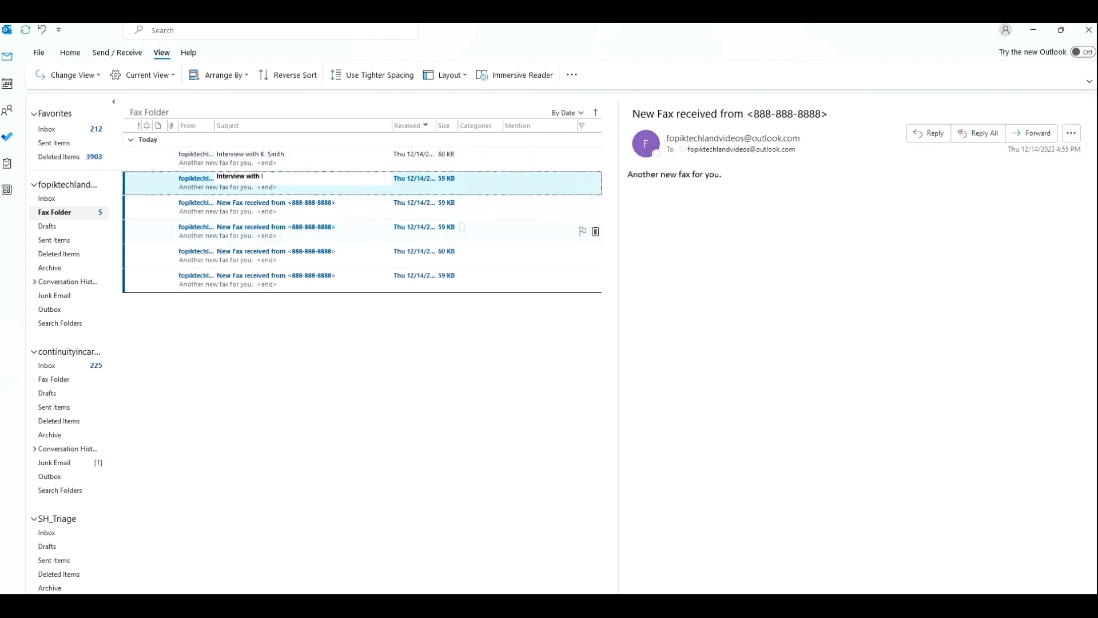
{"action": "type", "text": "R. Moreland"}
{"action": "key", "text": "Return"}
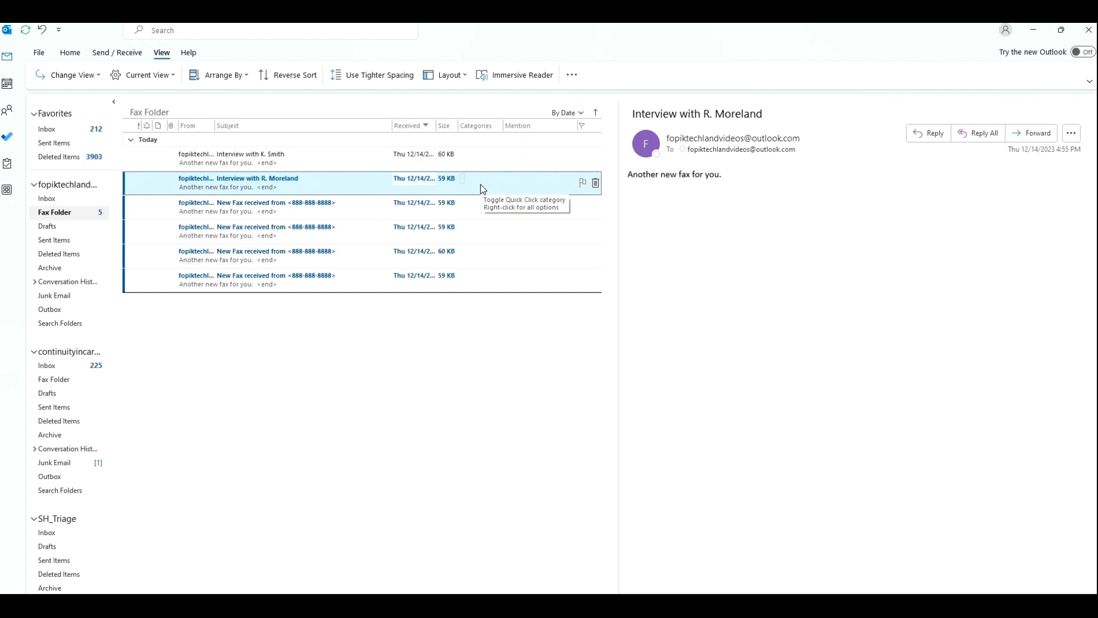
Assign the Red Category to both renamed interview messages and clear their categories again
{"action": "left_click", "coordinate": [470, 156]}
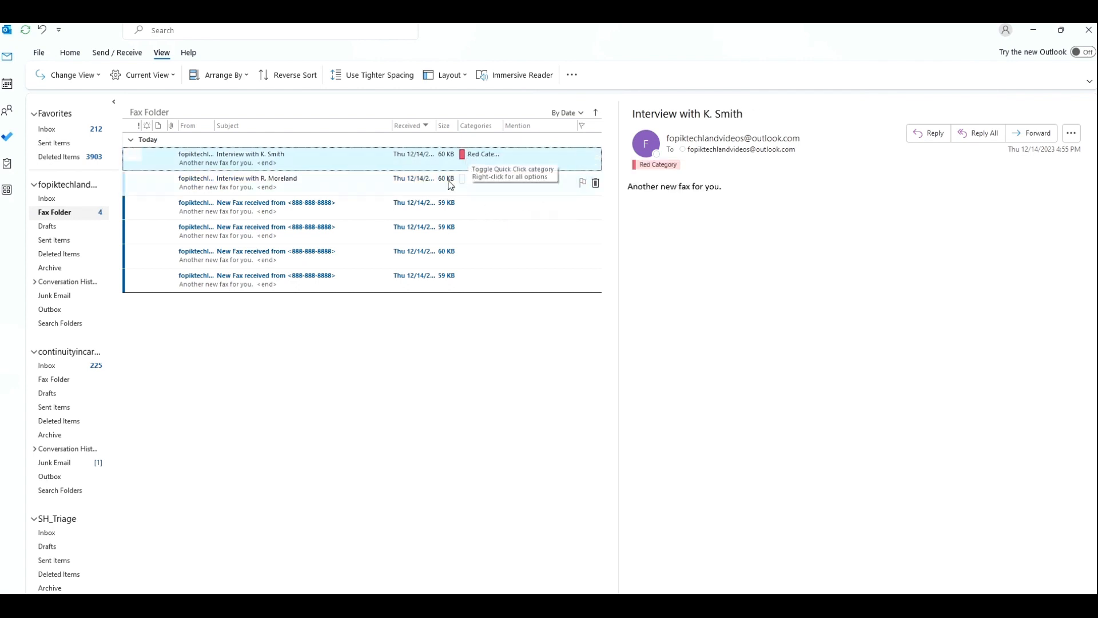
{"action": "left_click", "coordinate": [469, 182]}
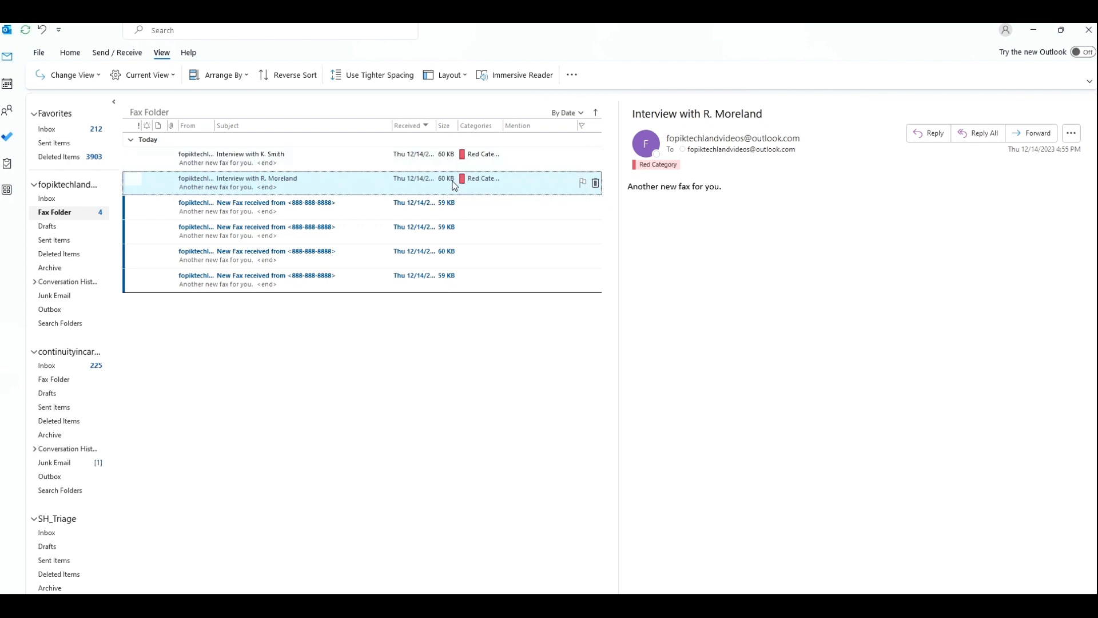
{"action": "left_click", "coordinate": [484, 179]}
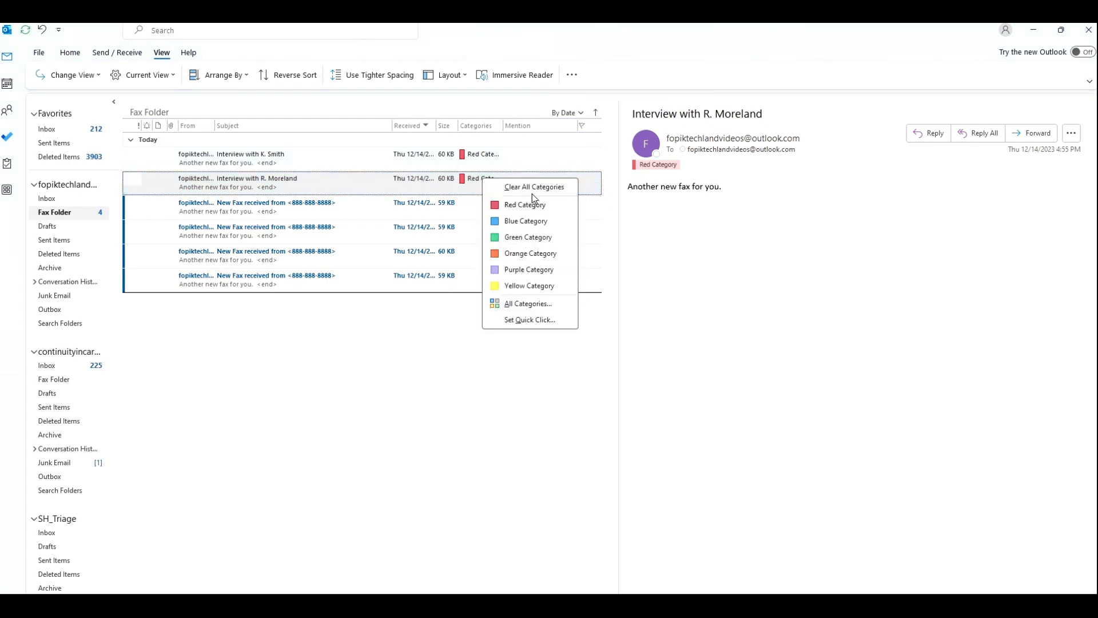
{"action": "left_click", "coordinate": [506, 187]}
{"action": "left_click", "coordinate": [484, 155]}
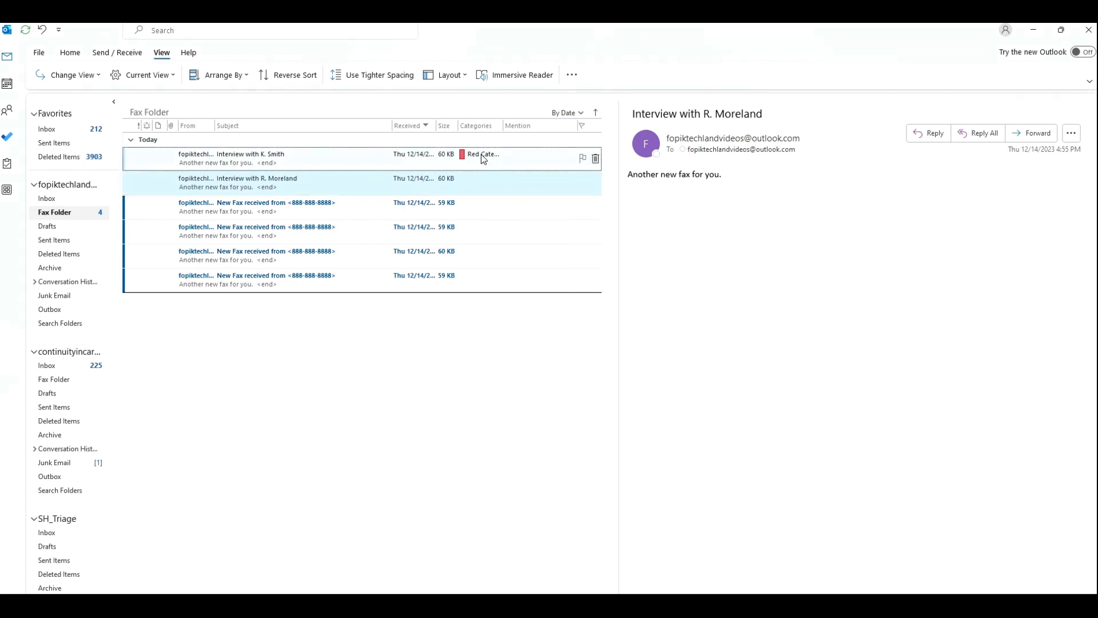
{"action": "left_click", "coordinate": [496, 164]}
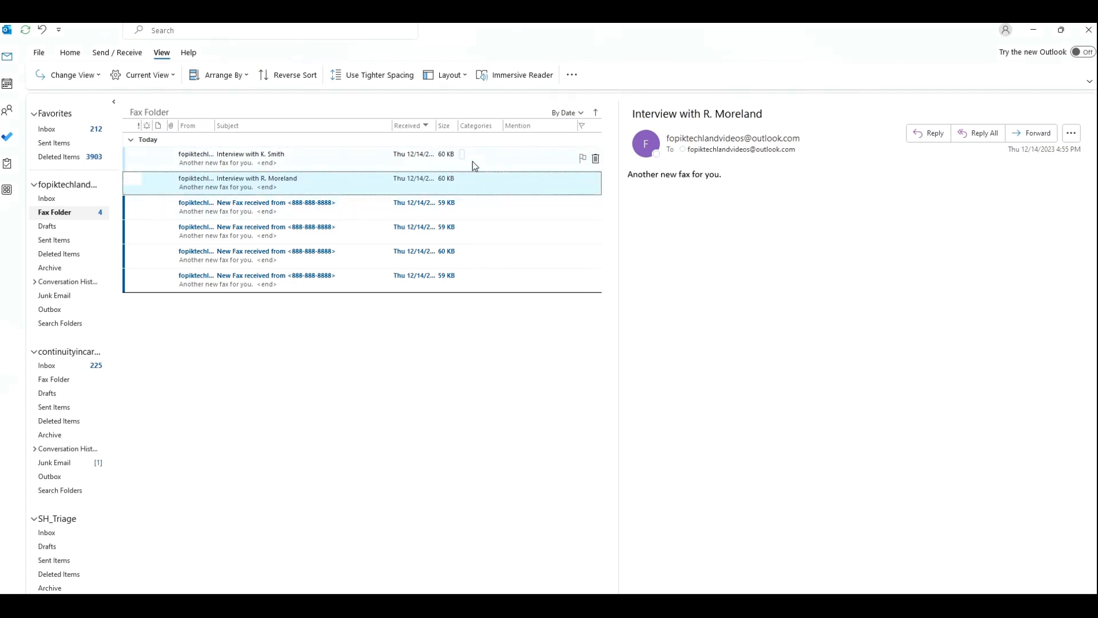
Rename the Blue Category as Interviews and assign it to the second interview message
{"action": "left_click", "coordinate": [69, 53]}
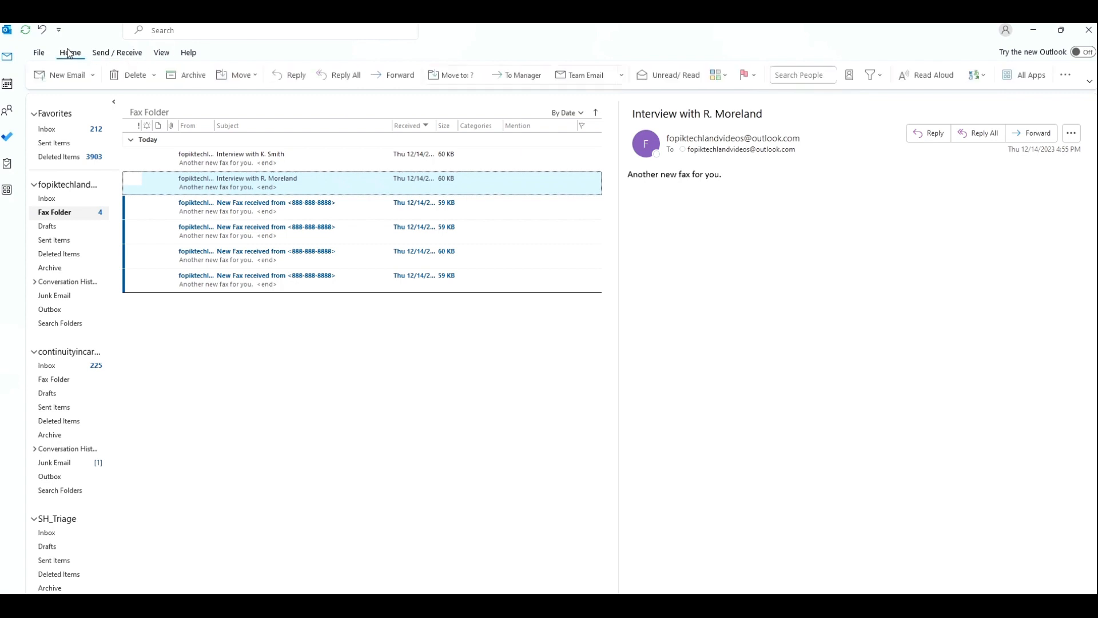
{"action": "left_click", "coordinate": [717, 75]}
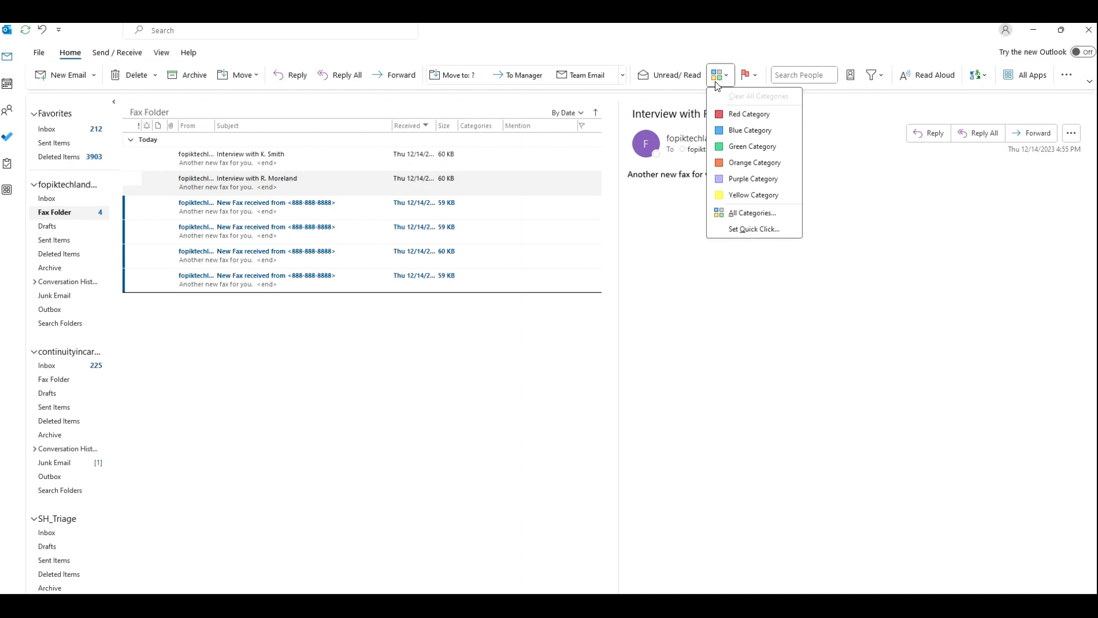
{"action": "left_click", "coordinate": [742, 214]}
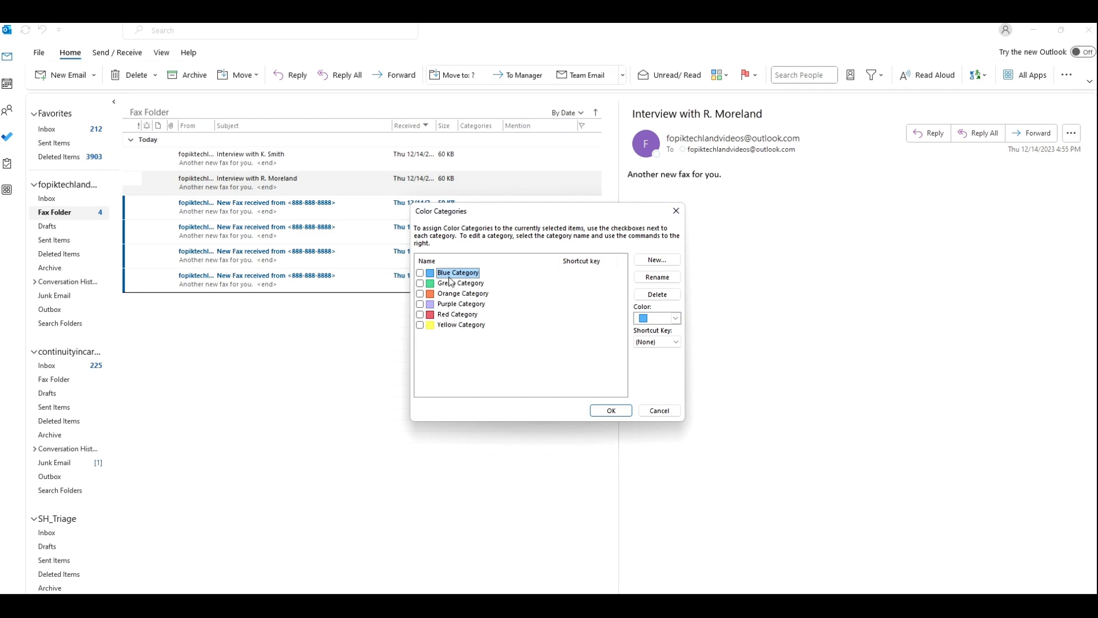
{"action": "left_click", "coordinate": [421, 274]}
{"action": "left_click", "coordinate": [658, 281]}
{"action": "type", "text": "Interviews"}
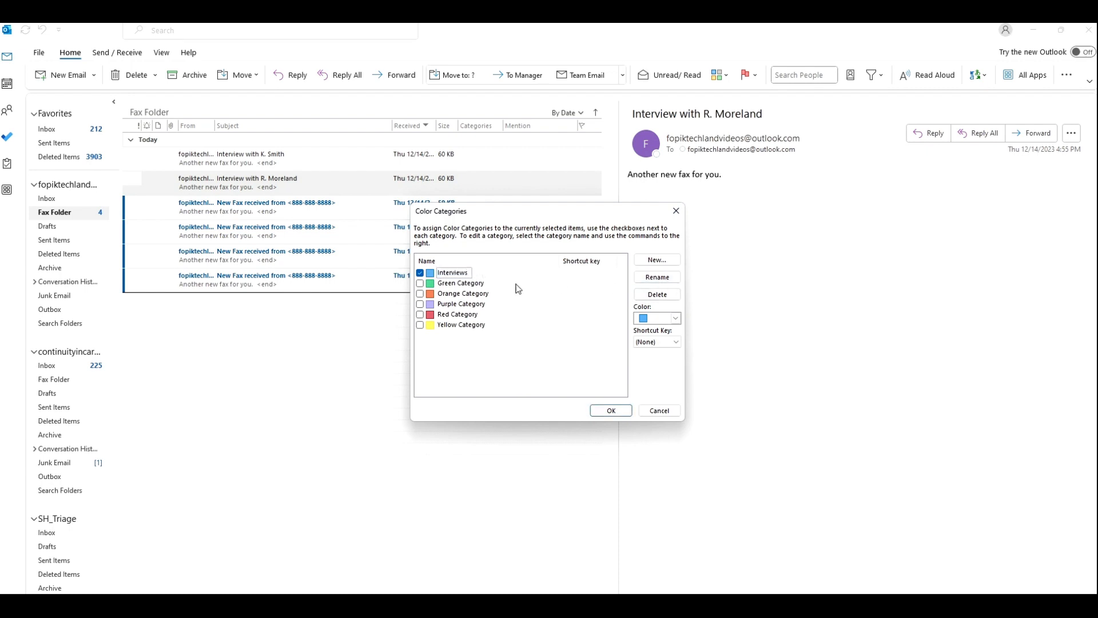
{"action": "left_click", "coordinate": [608, 410]}
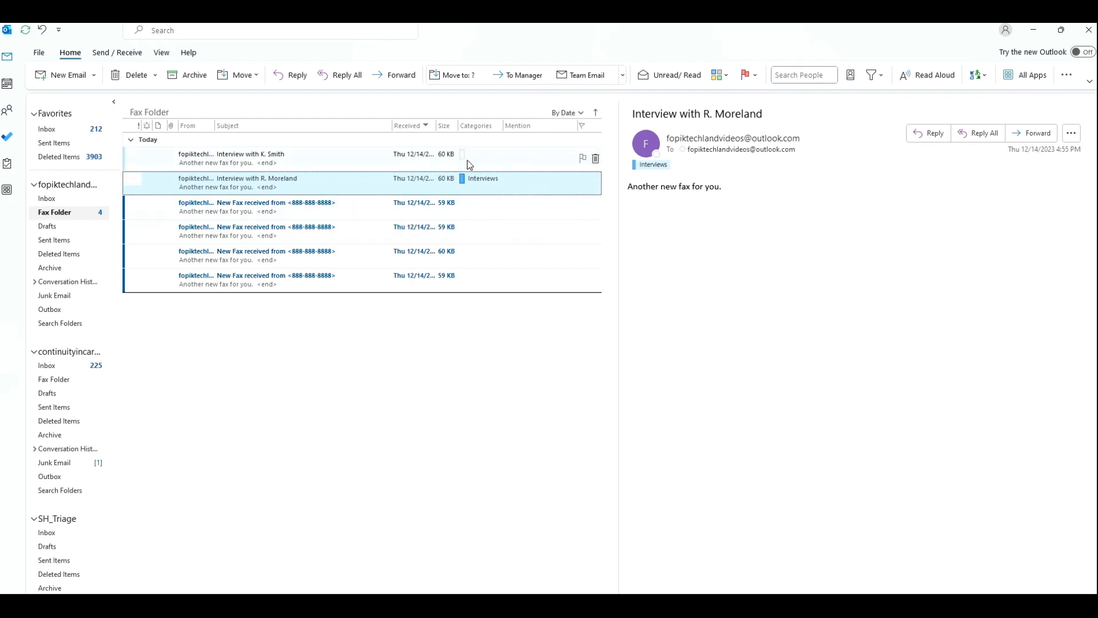
Assign the Interviews category to the first interview message in the list, clearing the Red Category from it
{"action": "left_click", "coordinate": [482, 157]}
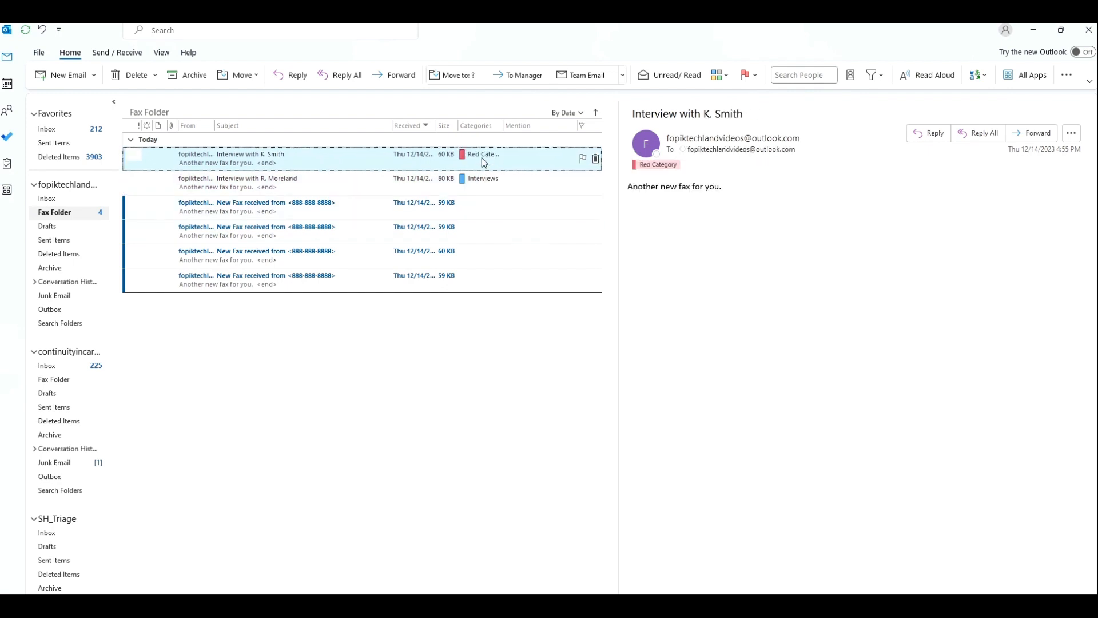
{"action": "left_click", "coordinate": [480, 156]}
{"action": "left_click", "coordinate": [522, 165]}
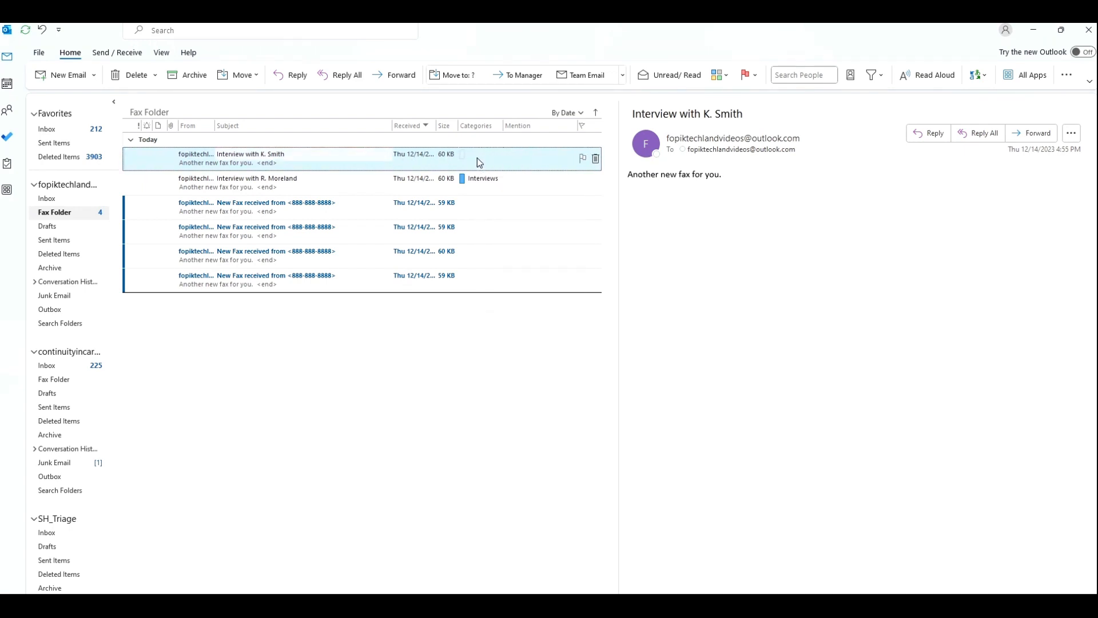
{"action": "left_click", "coordinate": [477, 159]}
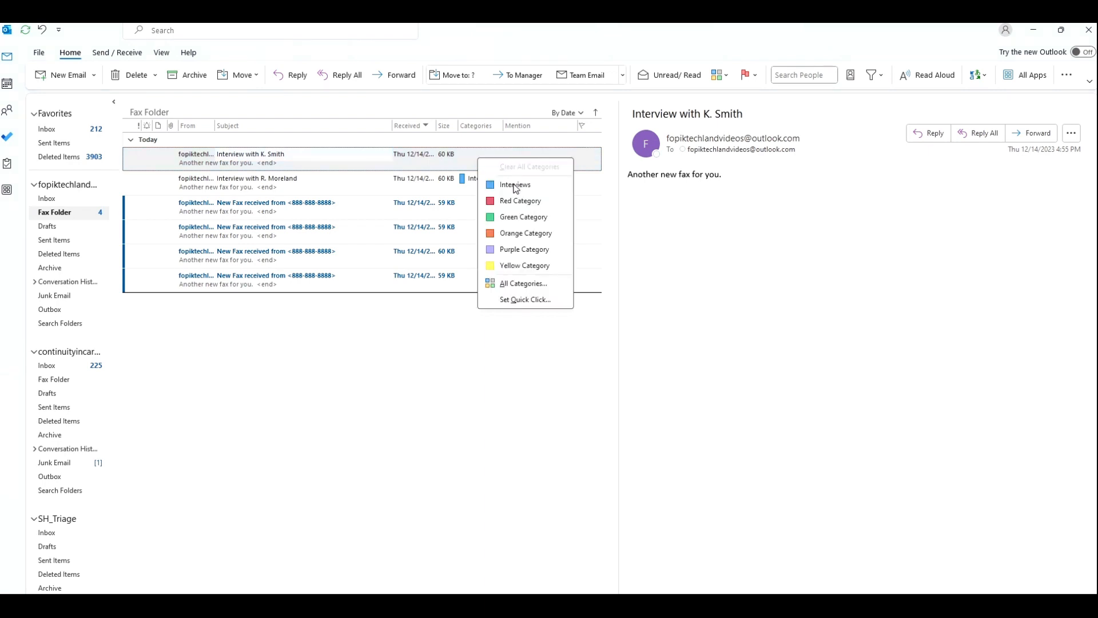
{"action": "left_click", "coordinate": [532, 184]}
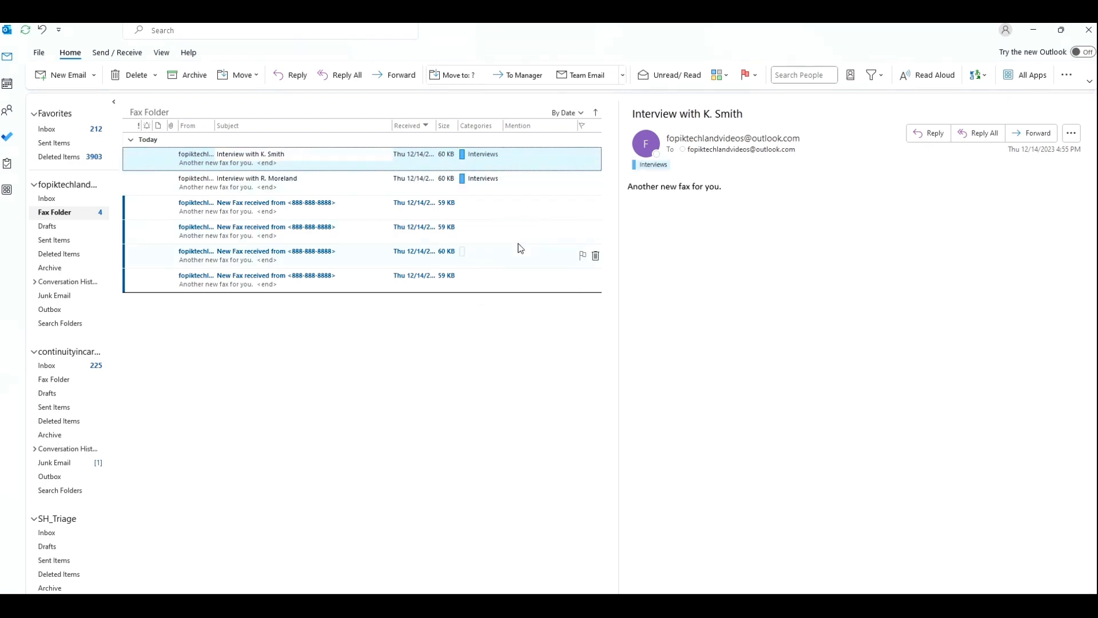
Switch the first interview message to the Red Category and back to Interviews
{"action": "left_click", "coordinate": [489, 160]}
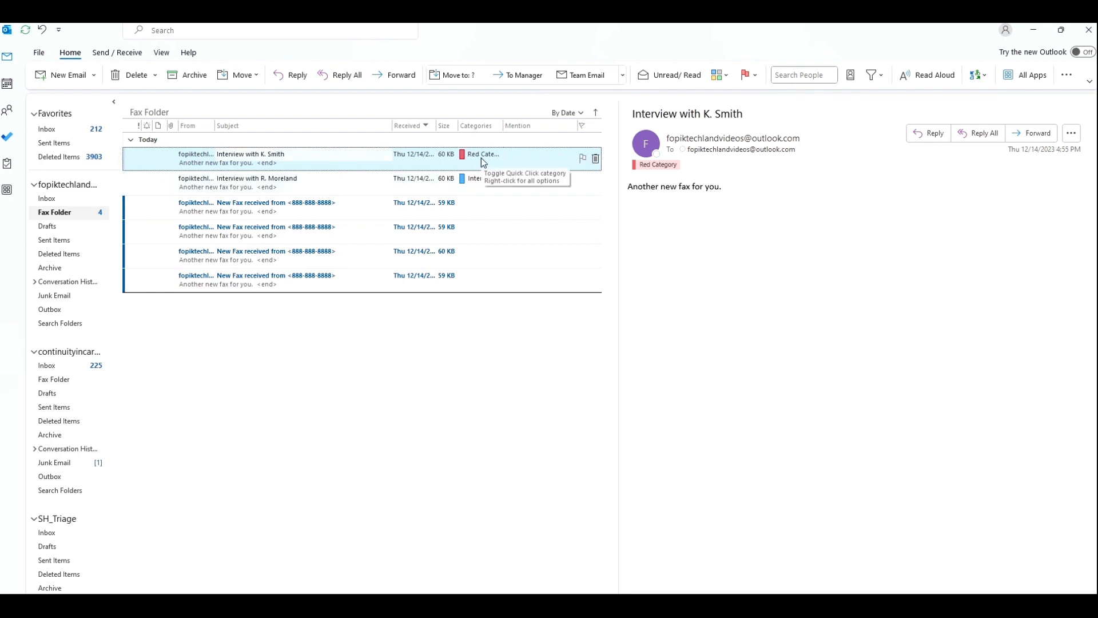
{"action": "left_click", "coordinate": [483, 162]}
{"action": "left_click", "coordinate": [525, 168]}
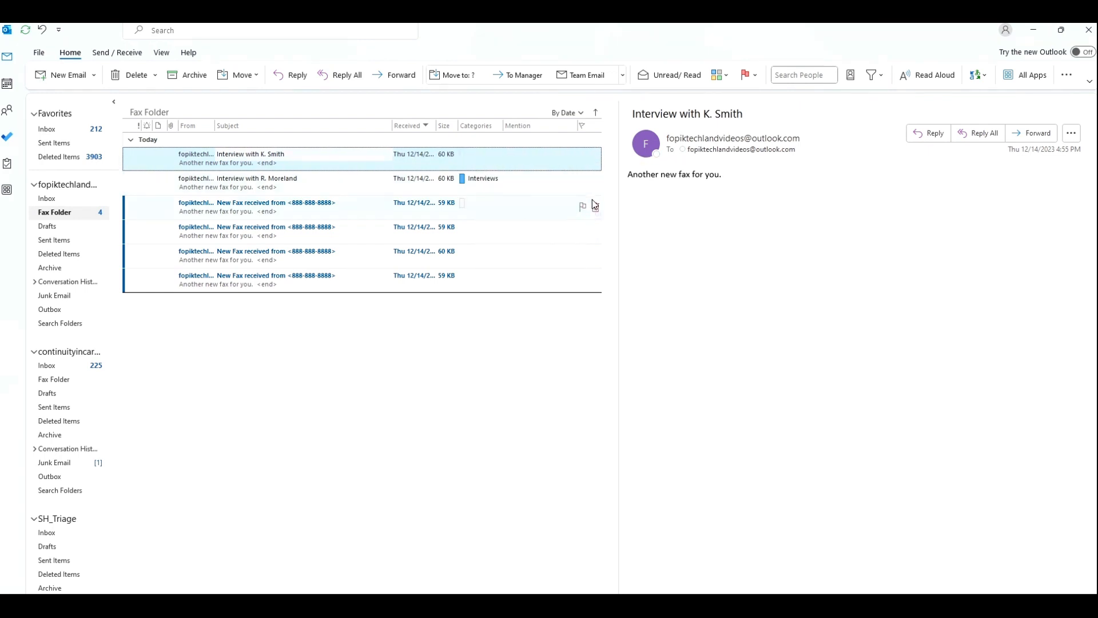
{"action": "left_click", "coordinate": [480, 162]}
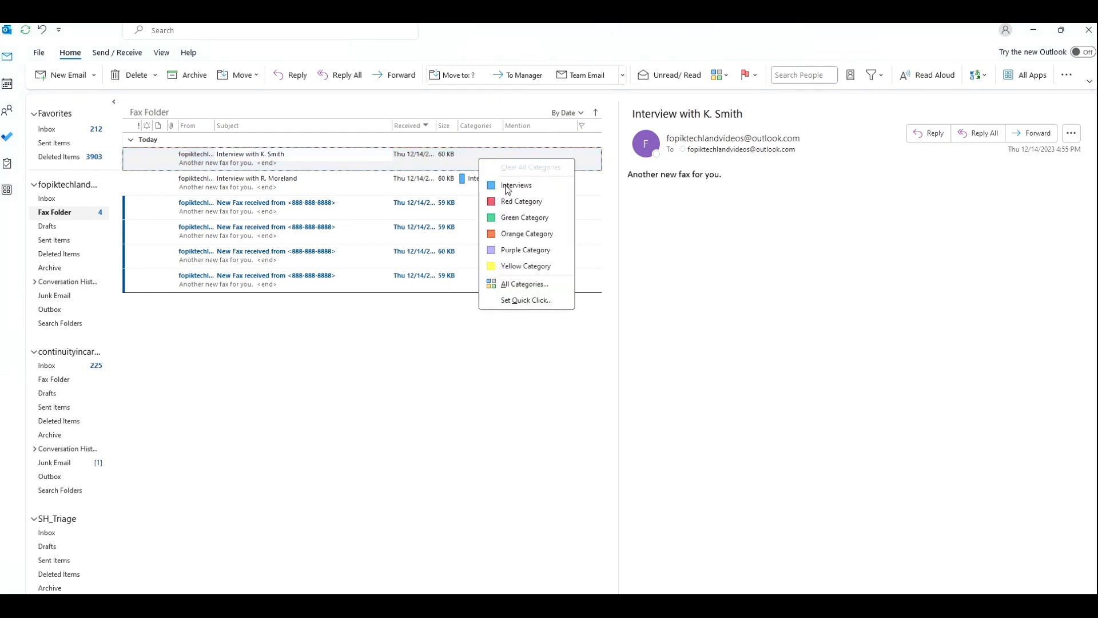
{"action": "left_click", "coordinate": [508, 185]}
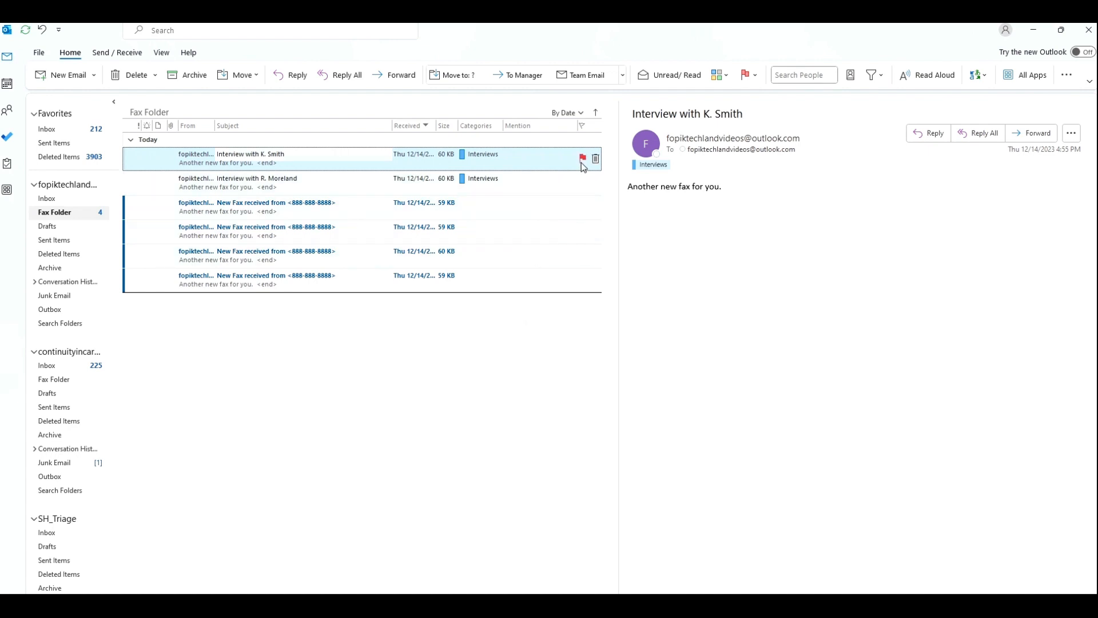
Flag the first interview message for follow-up and mark its flag complete
{"action": "left_click", "coordinate": [582, 162]}
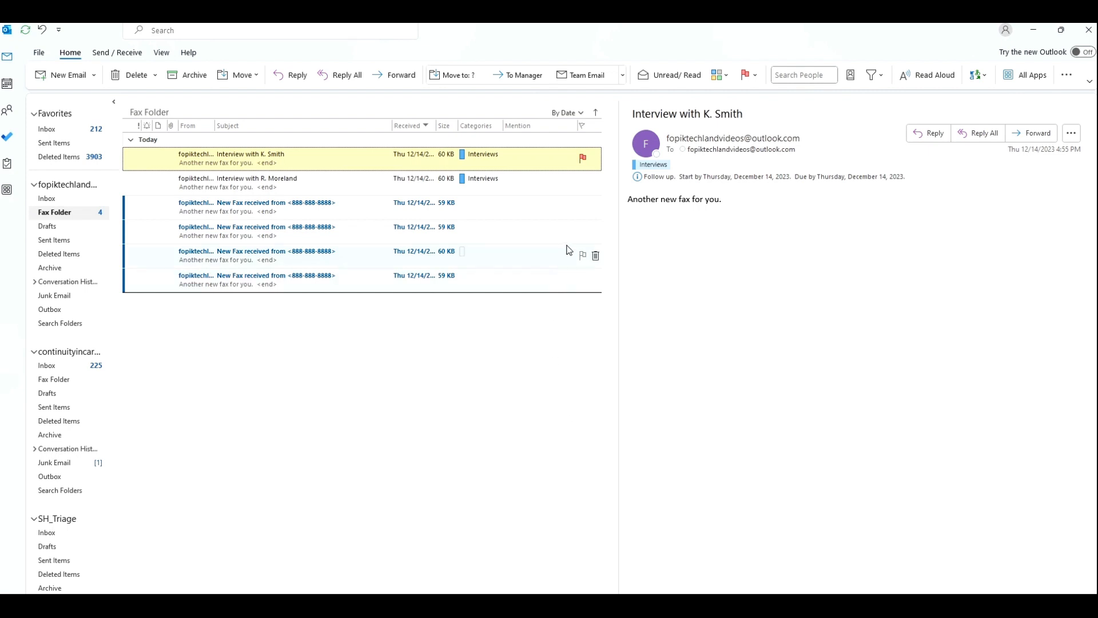
{"action": "left_click", "coordinate": [583, 158]}
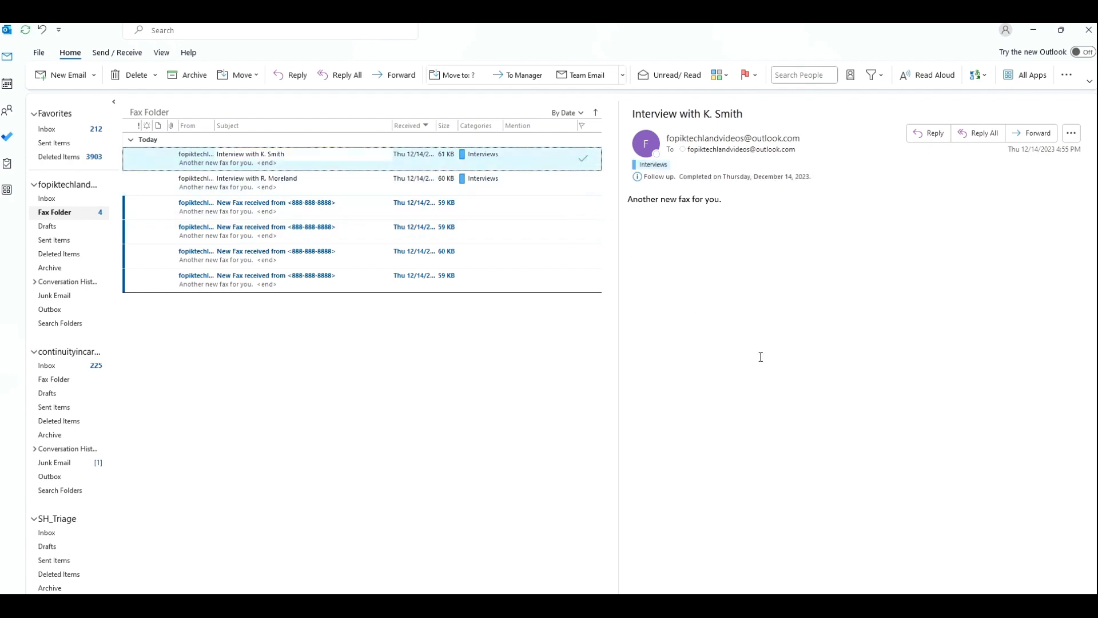